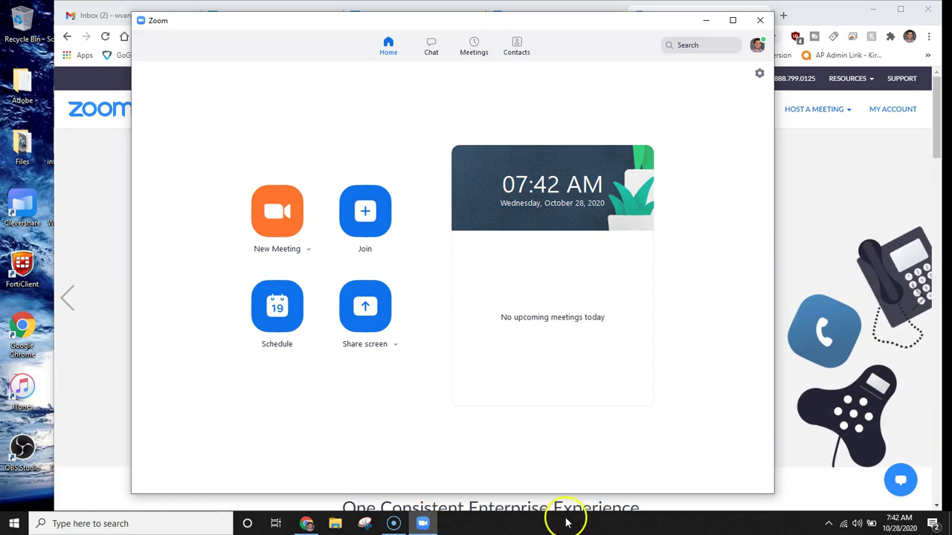
Open the App Marketplace from the Zoom client's chat apps section and remove the Zoom Chat filter from the app list
{"action": "left_click", "coordinate": [431, 48]}
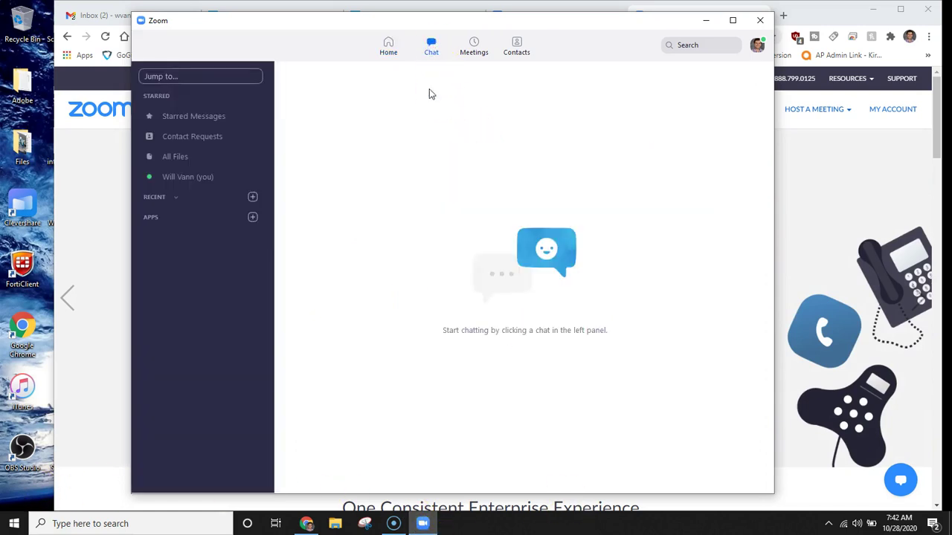
{"action": "left_click", "coordinate": [253, 218]}
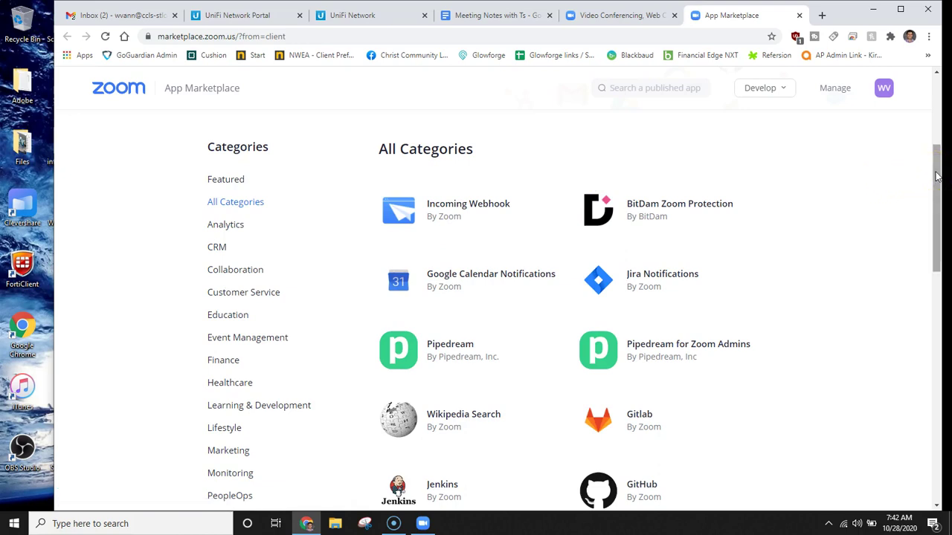
{"action": "left_click_drag", "start_coordinate": [939, 176], "coordinate": [922, 321]}
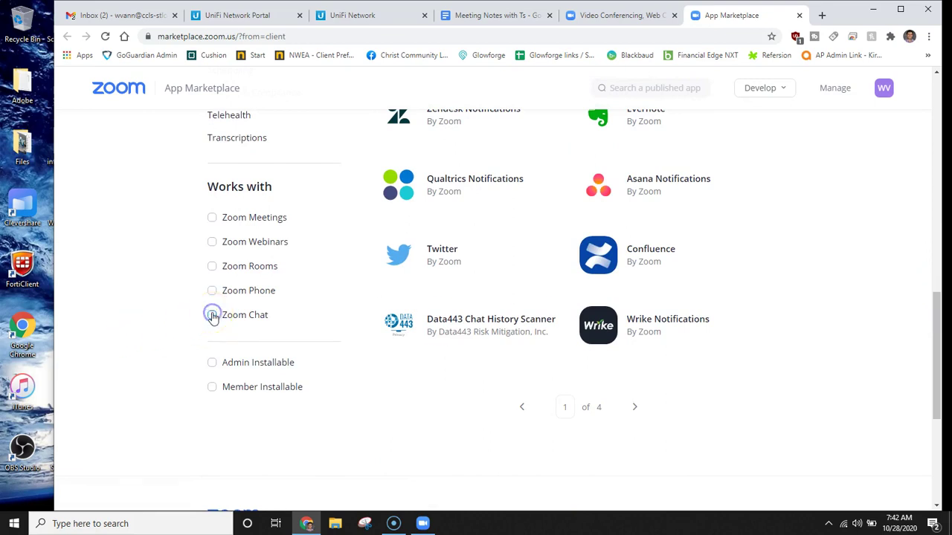
{"action": "left_click", "coordinate": [214, 317]}
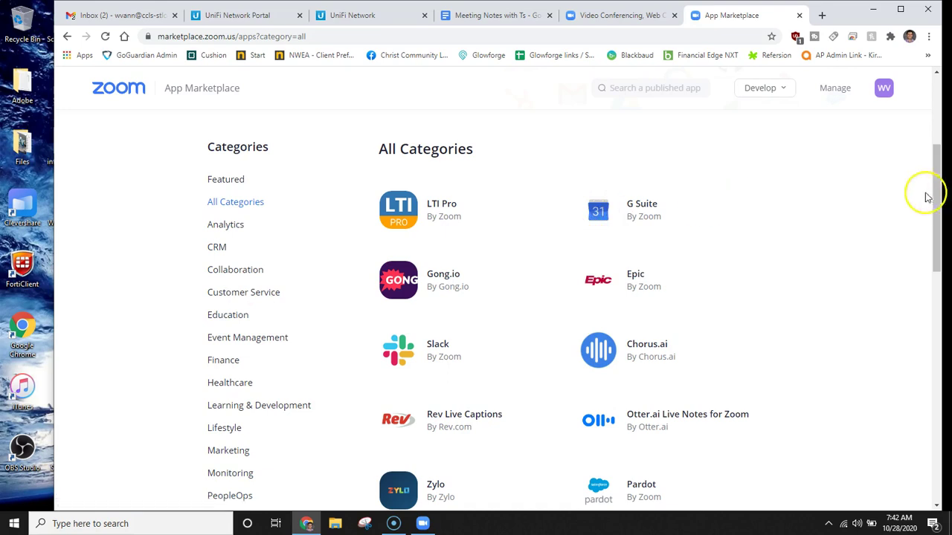
{"action": "left_click_drag", "start_coordinate": [934, 198], "coordinate": [930, 221]}
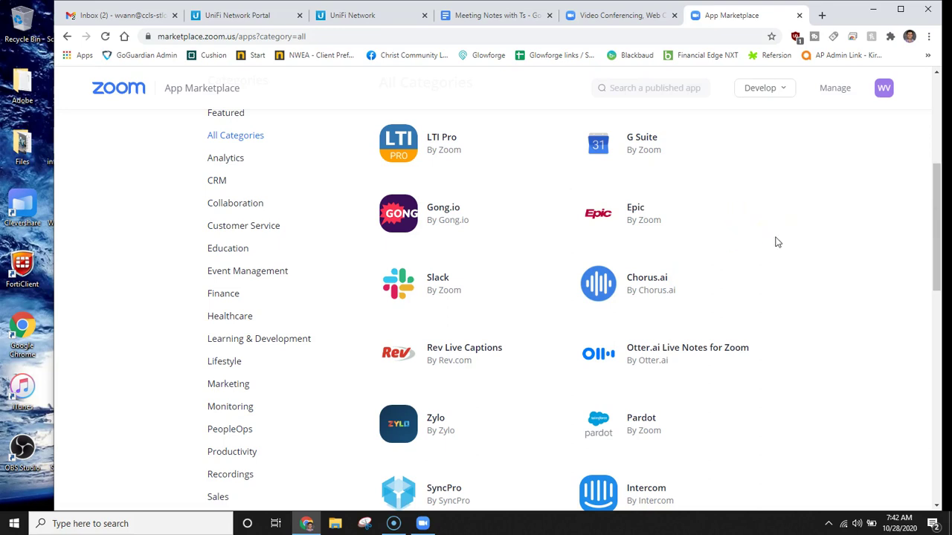
Switch to the zoom.us website and open the Marketplace from its Solutions offerings
{"action": "left_click", "coordinate": [617, 16]}
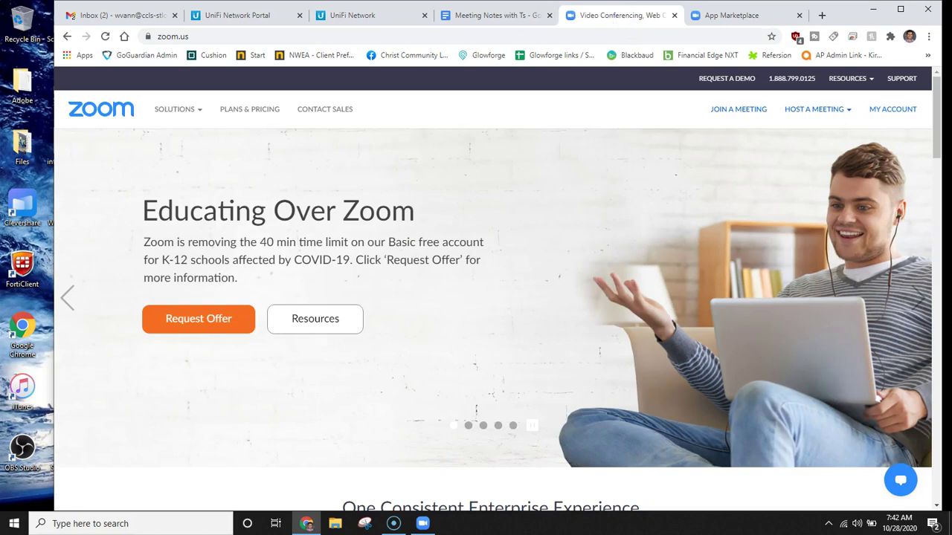
{"action": "mouse_move", "coordinate": [203, 114]}
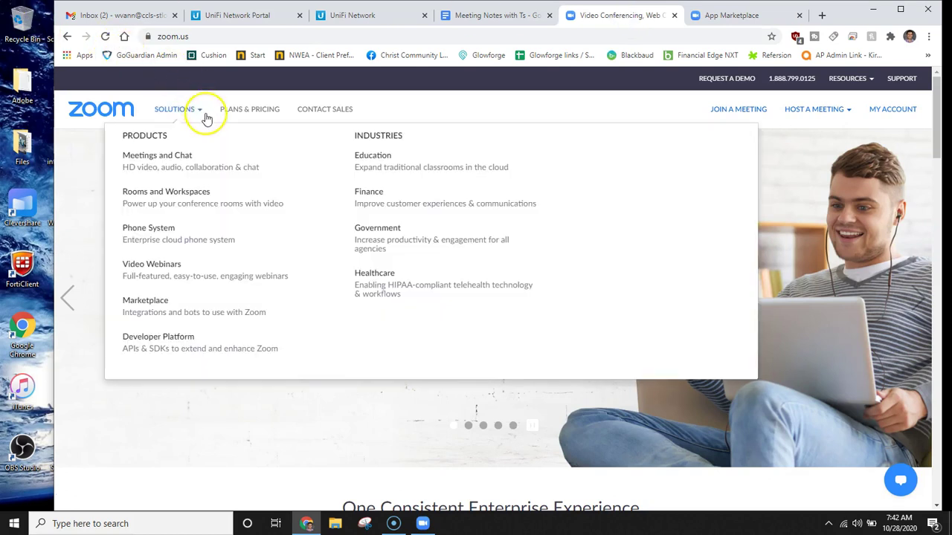
{"action": "left_click", "coordinate": [150, 310]}
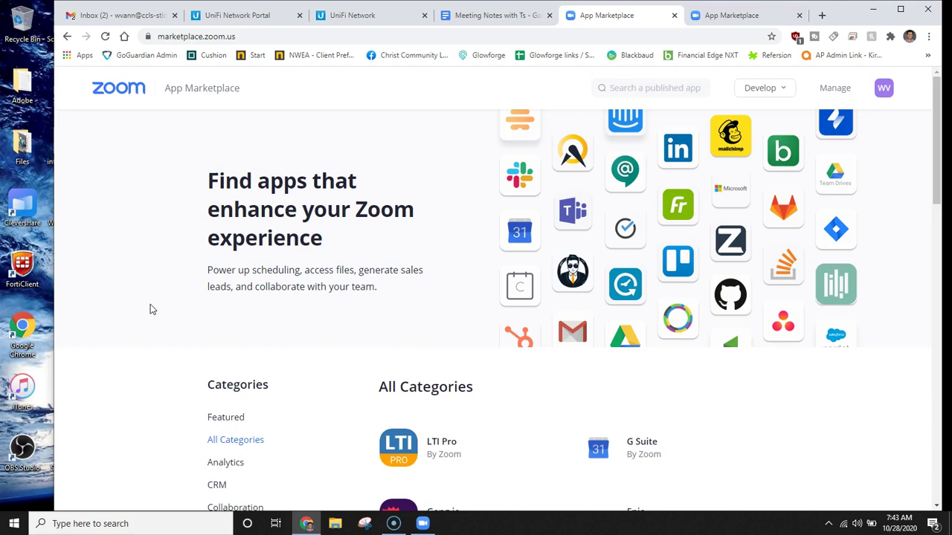
Open the G Suite app listing under All Categories and expand its full description
{"action": "left_click_drag", "start_coordinate": [931, 117], "coordinate": [906, 202]}
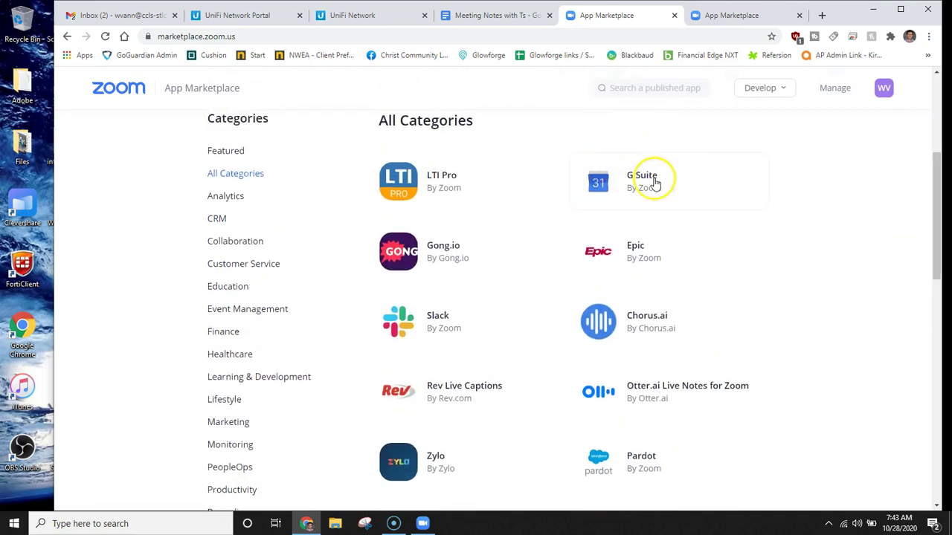
{"action": "left_click", "coordinate": [654, 183]}
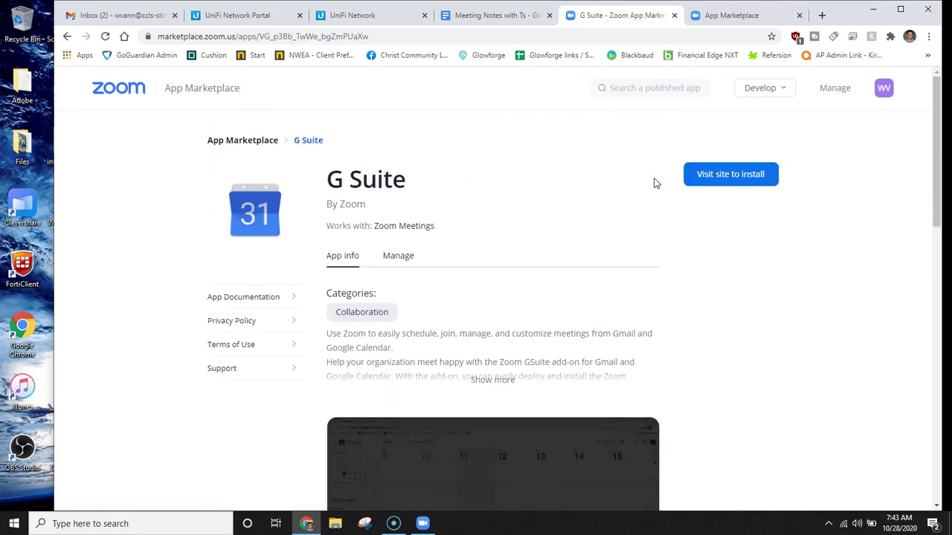
{"action": "left_click", "coordinate": [506, 380]}
{"action": "left_click", "coordinate": [384, 367]}
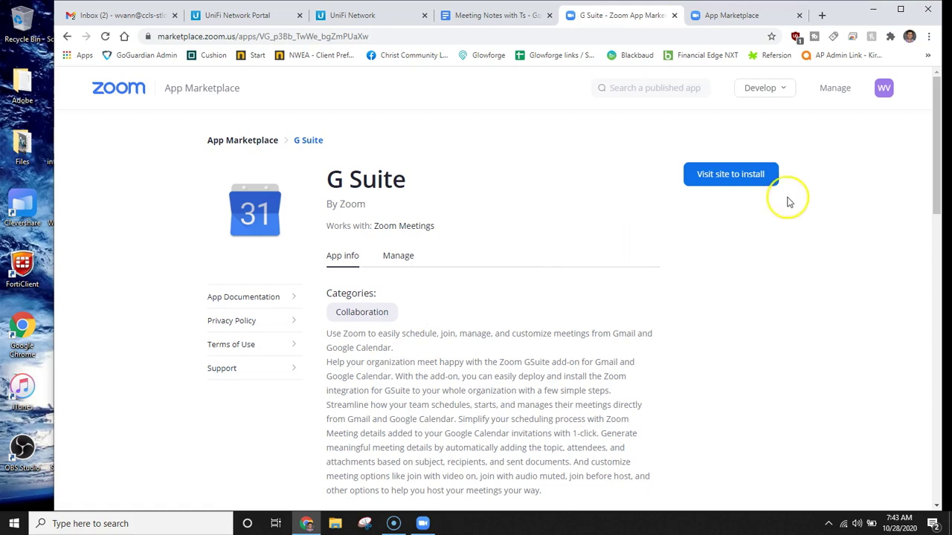
Visit the G Suite app's install site and start an individual install of Zoom for GSuite, continuing past the permission notice
{"action": "left_click", "coordinate": [753, 183]}
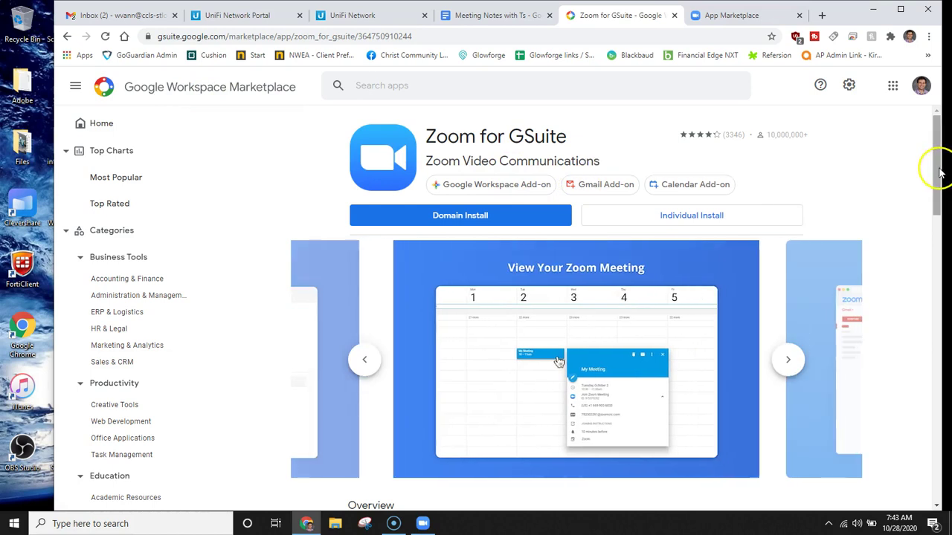
{"action": "left_click_drag", "start_coordinate": [934, 170], "coordinate": [935, 111]}
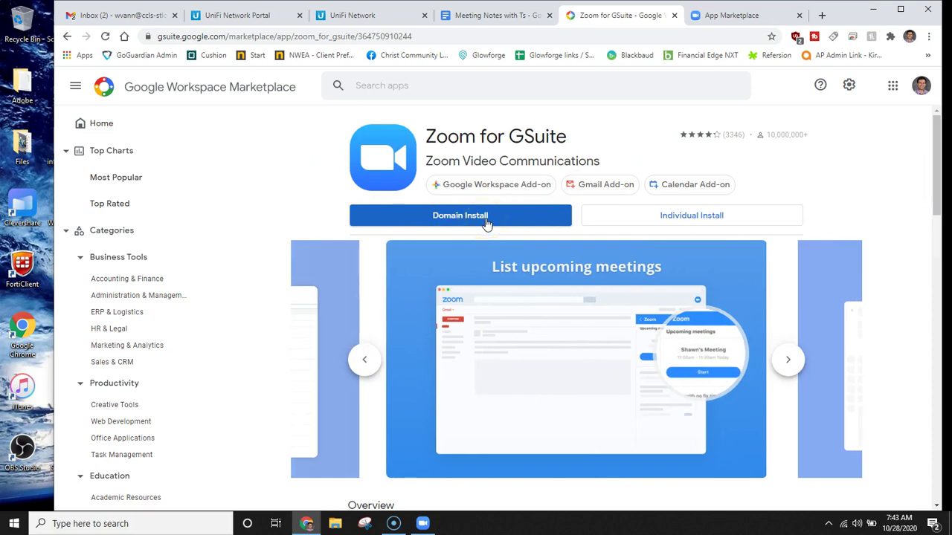
{"action": "left_click", "coordinate": [725, 220]}
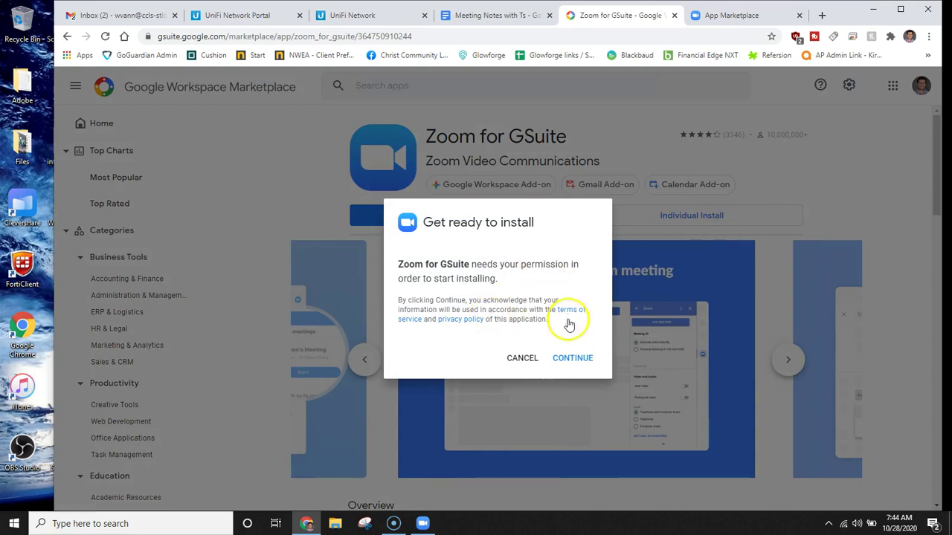
{"action": "left_click", "coordinate": [571, 360]}
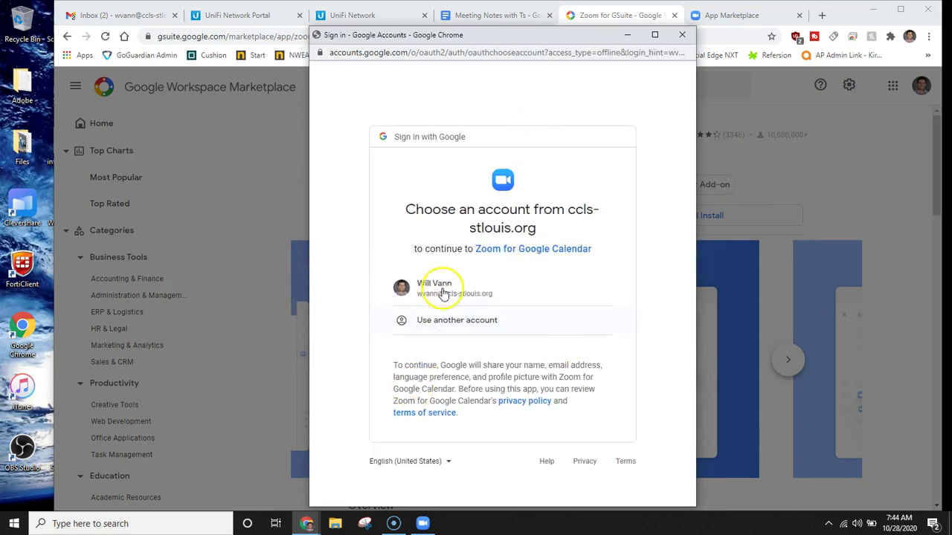
Authorize Zoom for GSuite with the listed Google account, allow the requested permissions, and finish the installation
{"action": "left_click", "coordinate": [443, 284]}
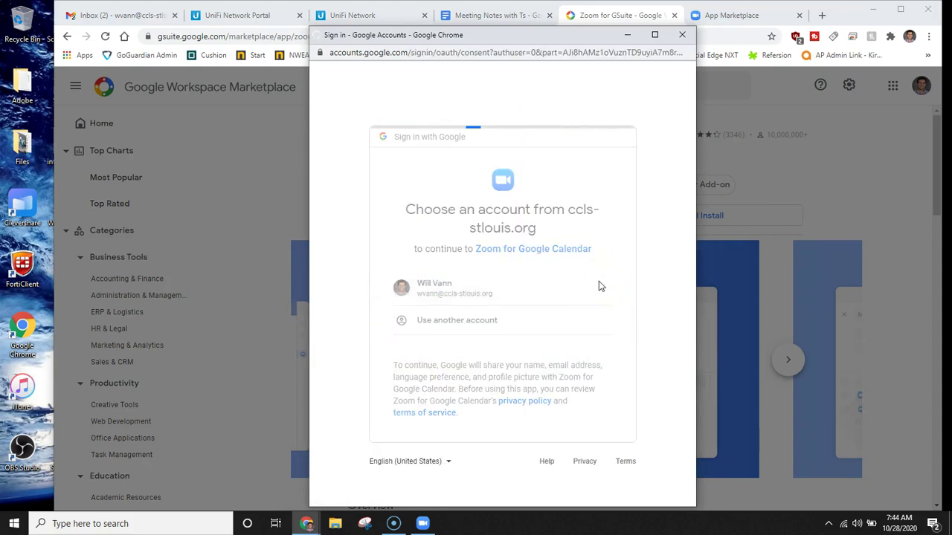
{"action": "left_click_drag", "start_coordinate": [691, 229], "coordinate": [676, 489]}
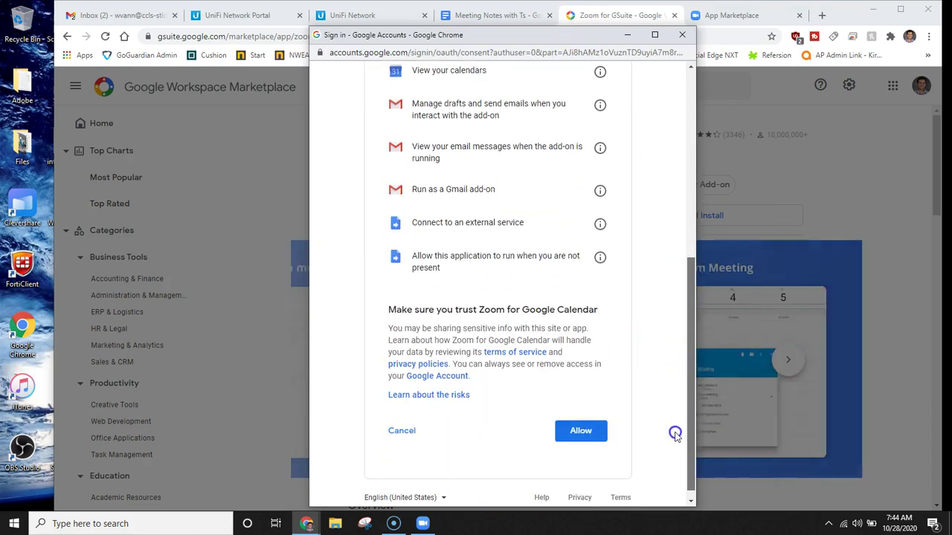
{"action": "left_click", "coordinate": [559, 440]}
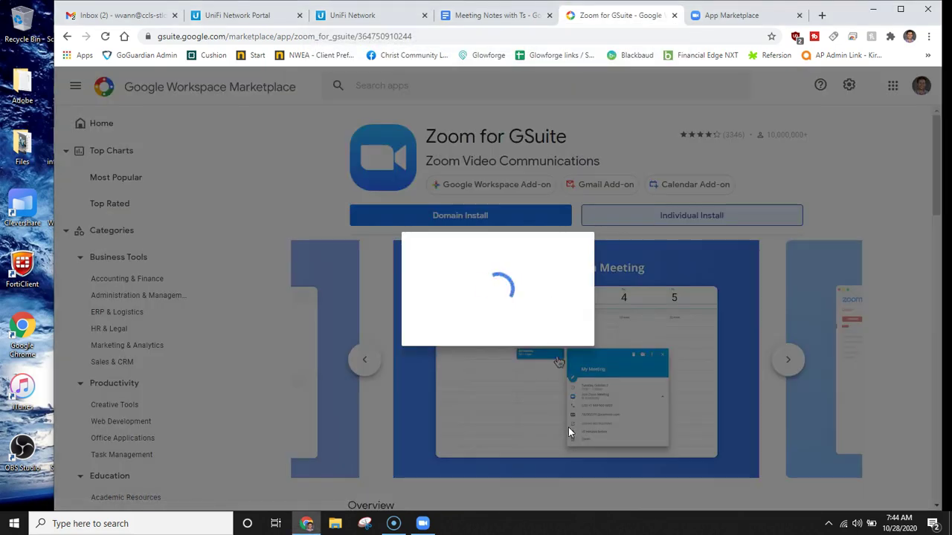
{"action": "left_click", "coordinate": [573, 425]}
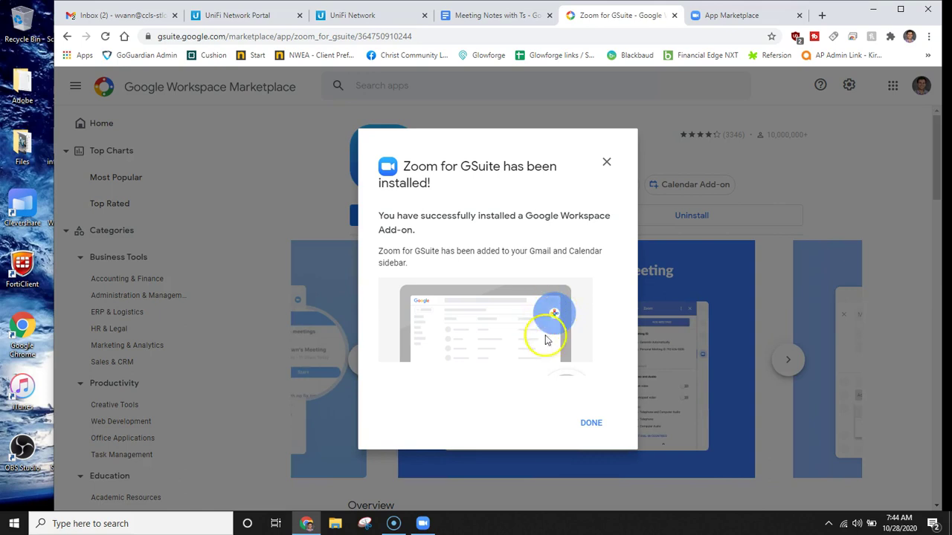
{"action": "left_click", "coordinate": [591, 421]}
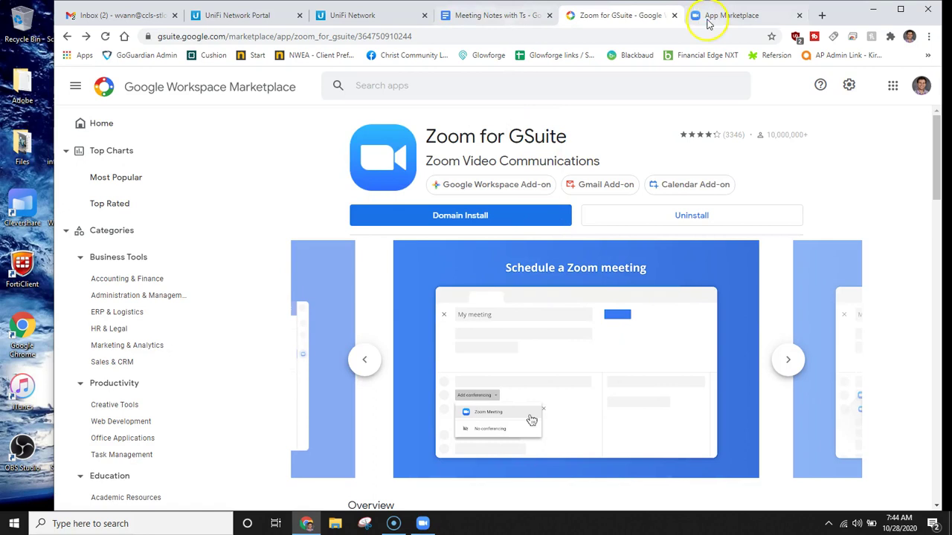
Return to the Zoom App Marketplace and browse the Education category's apps through page 2
{"action": "right_click", "coordinate": [65, 36]}
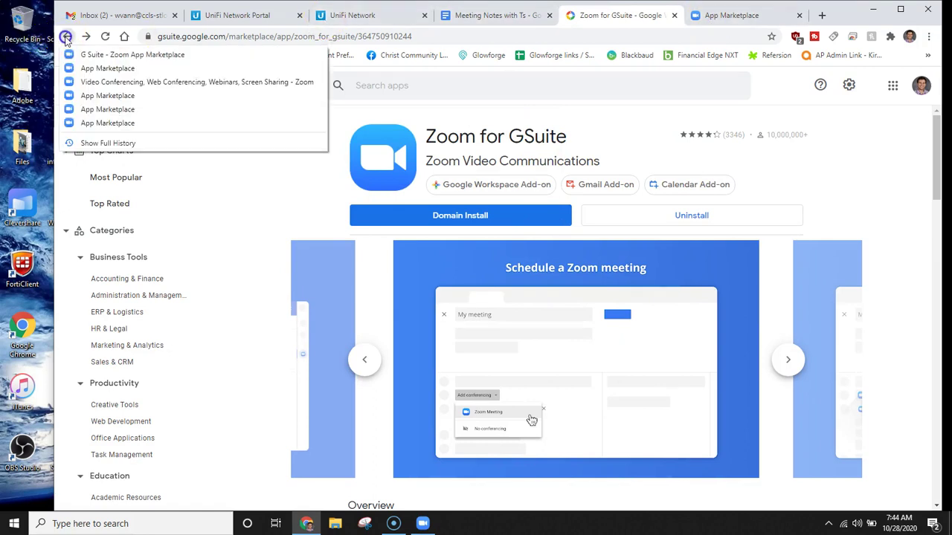
{"action": "left_click", "coordinate": [112, 73]}
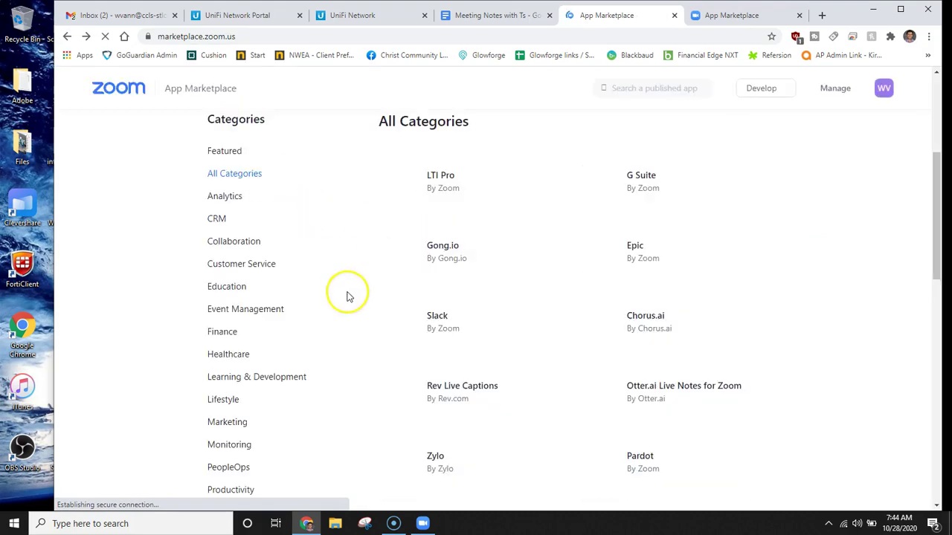
{"action": "left_click", "coordinate": [228, 288]}
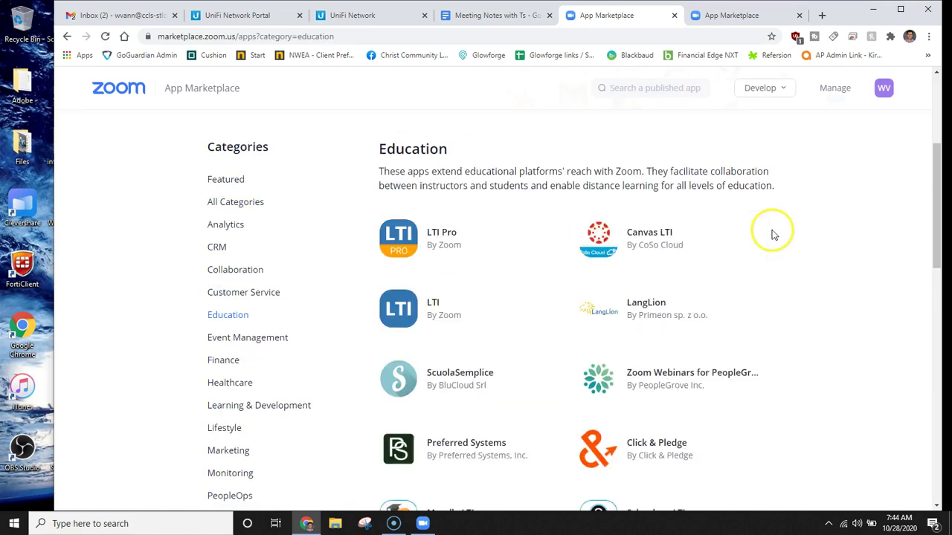
{"action": "left_click", "coordinate": [935, 214]}
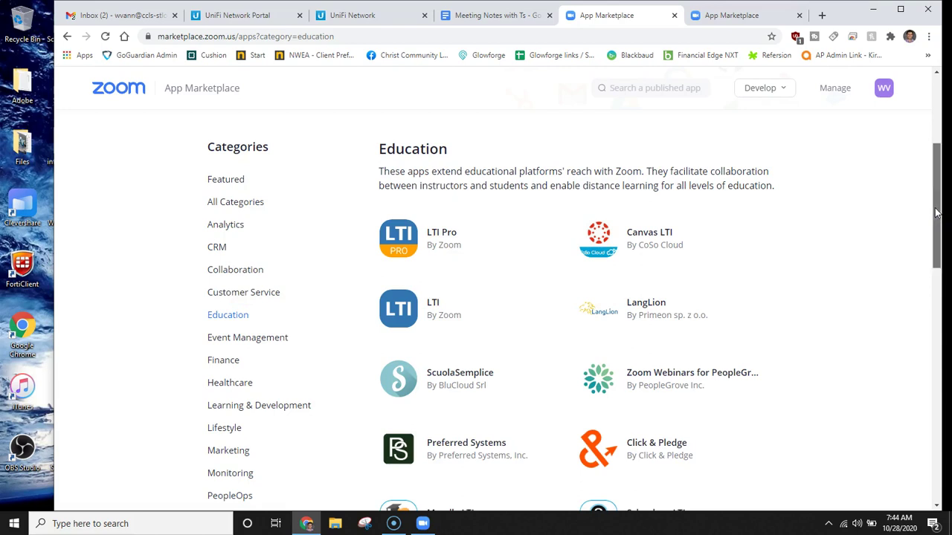
{"action": "left_click_drag", "start_coordinate": [935, 213], "coordinate": [924, 365]}
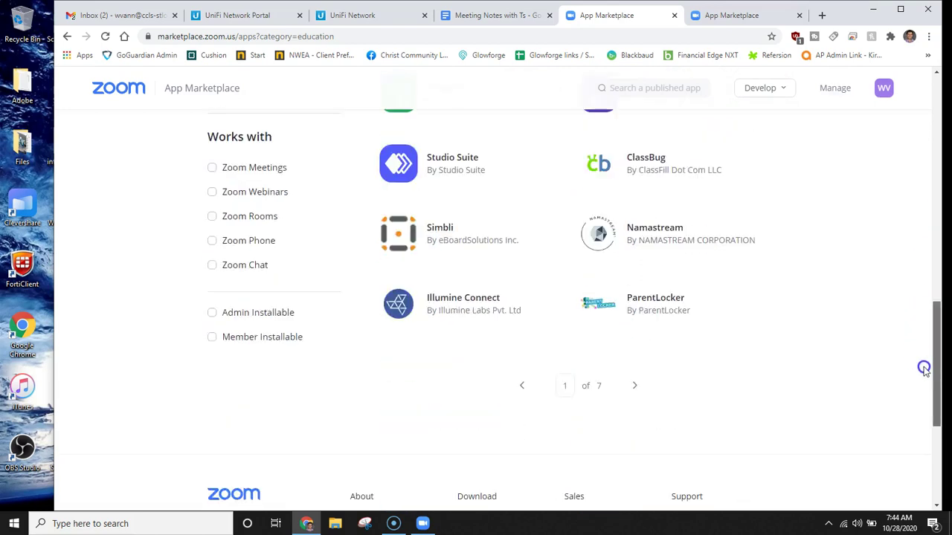
{"action": "left_click", "coordinate": [633, 385]}
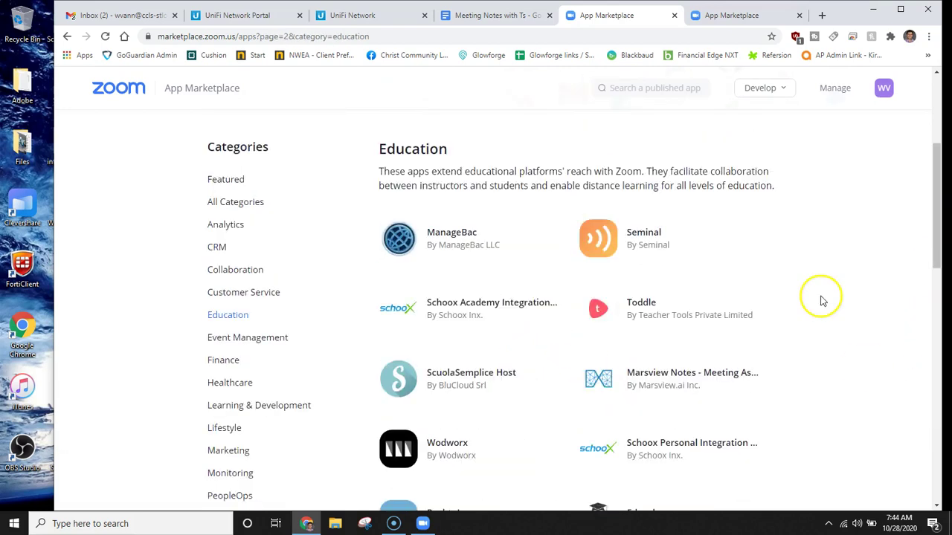
{"action": "left_click_drag", "start_coordinate": [934, 230], "coordinate": [935, 178]}
Search the App Marketplace for nearpod and open the Nearpod app listing
{"action": "left_click", "coordinate": [661, 89]}
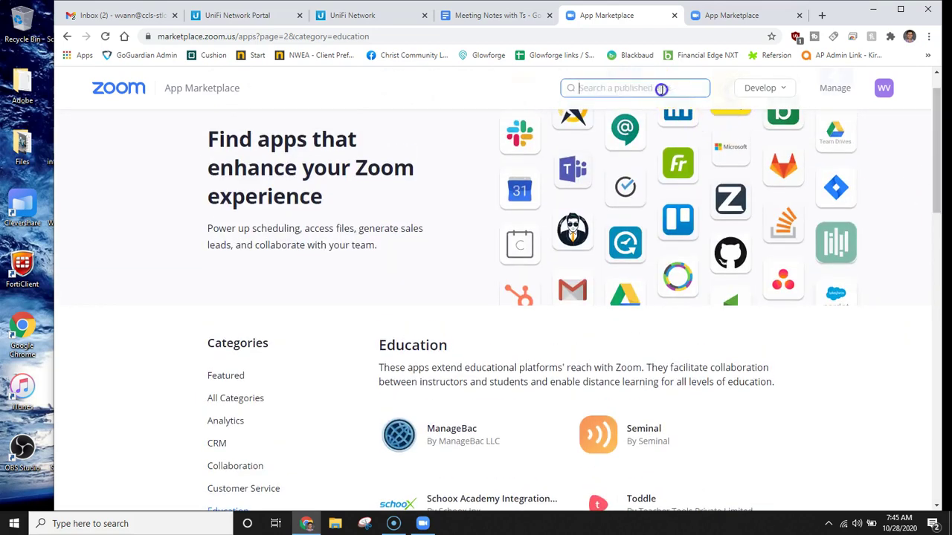
{"action": "type", "text": "ne"}
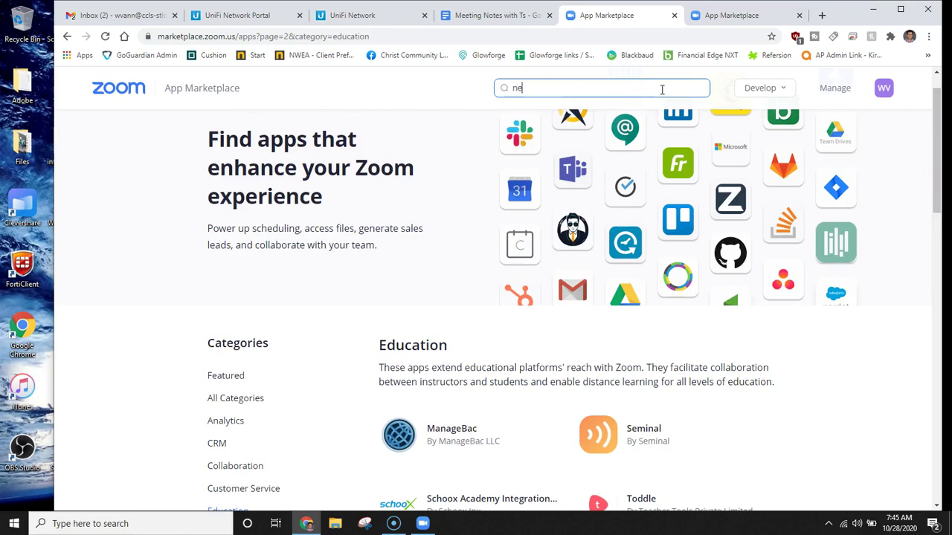
{"action": "type", "text": "arpod"}
{"action": "key", "text": "Return"}
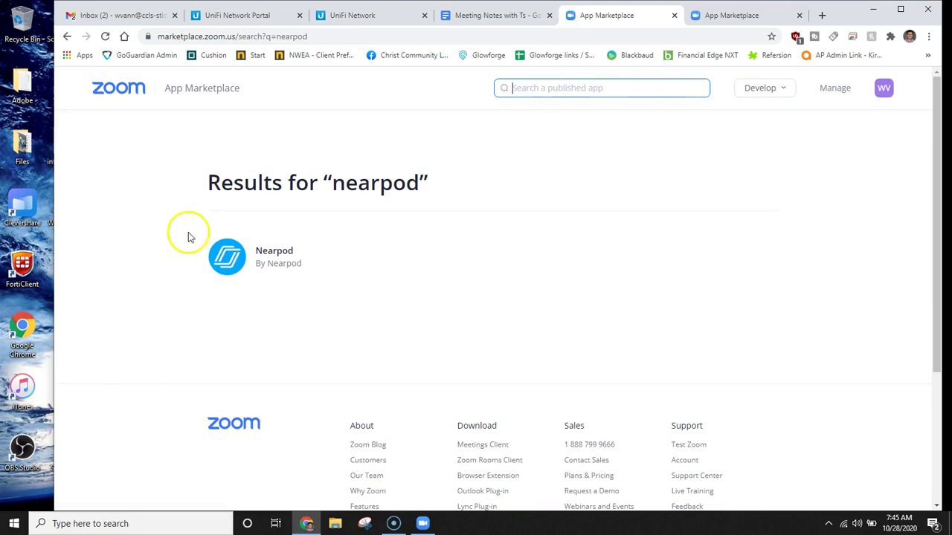
{"action": "left_click", "coordinate": [263, 253]}
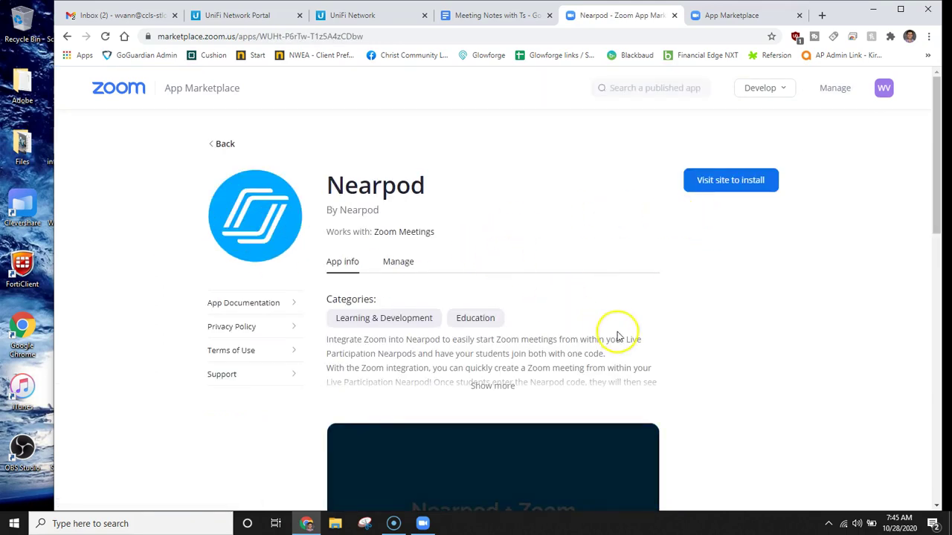
Expand Nearpod's full description, view its install site, and return to the marketplace listing
{"action": "left_click", "coordinate": [495, 386]}
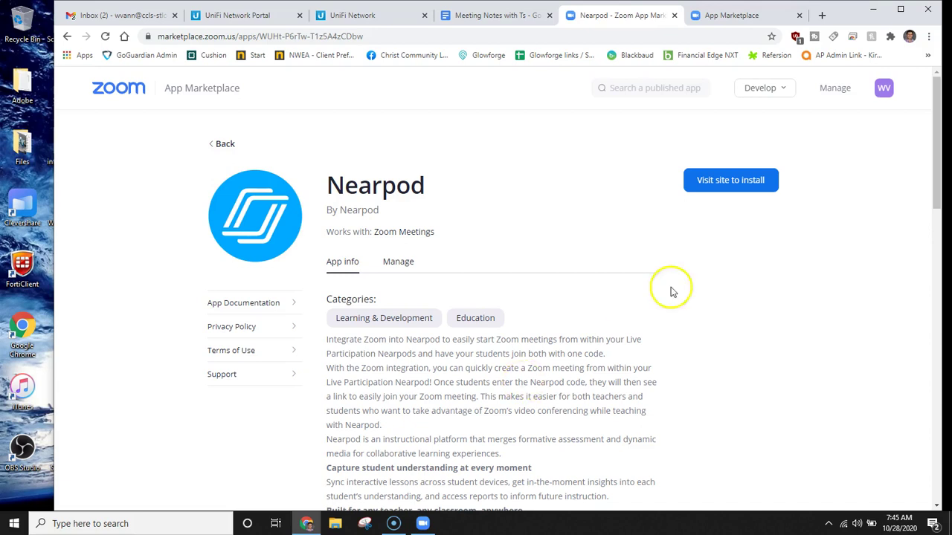
{"action": "left_click", "coordinate": [712, 189]}
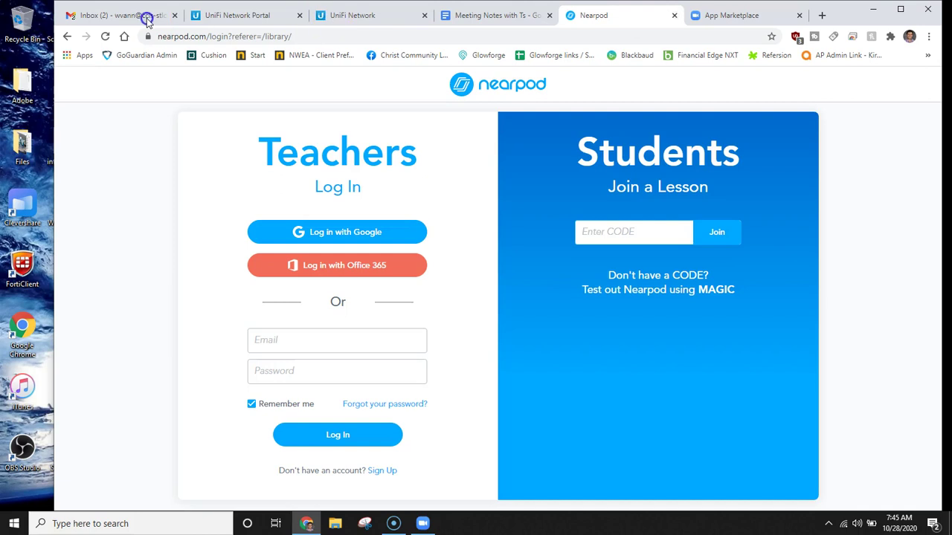
{"action": "left_click", "coordinate": [66, 35]}
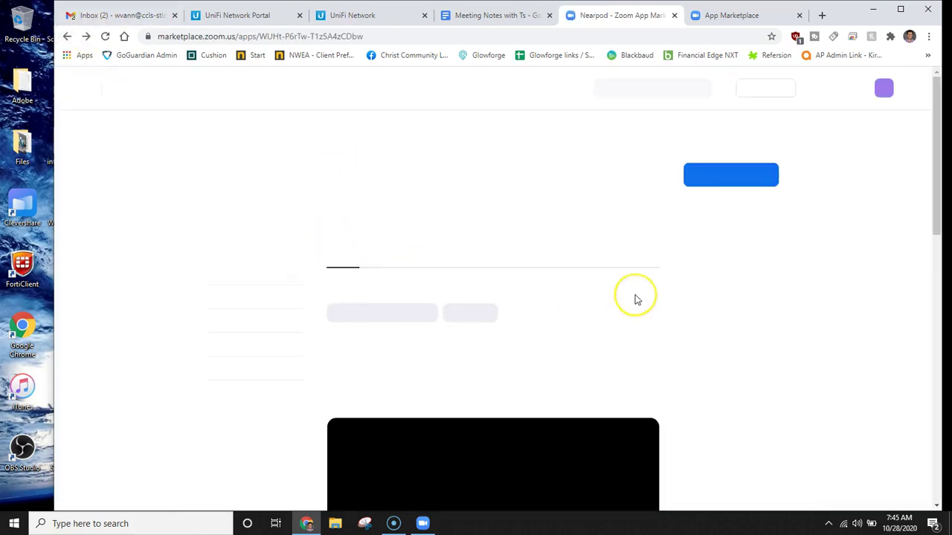
Search the App Marketplace for screencast and open the Screencast-O-Matic Video Editor listing
{"action": "left_click", "coordinate": [652, 94]}
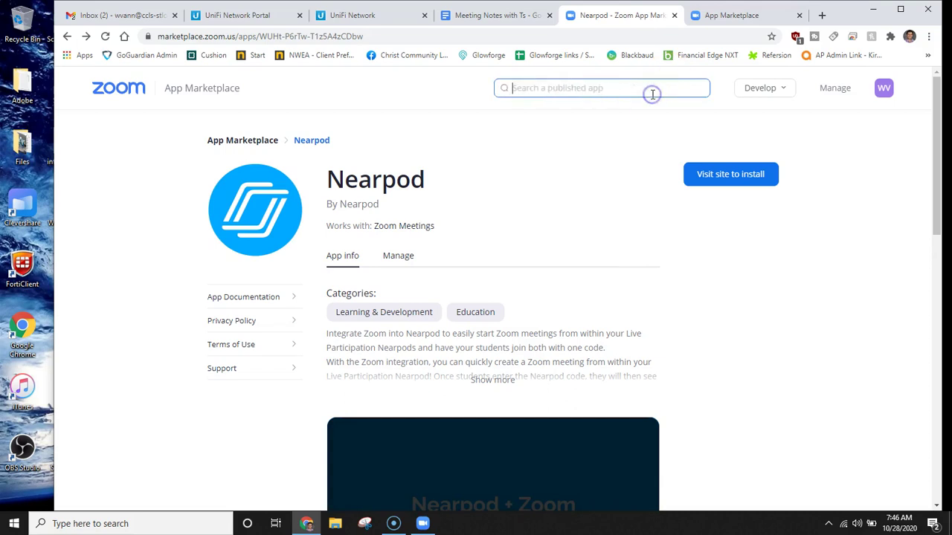
{"action": "type", "text": "screencast"}
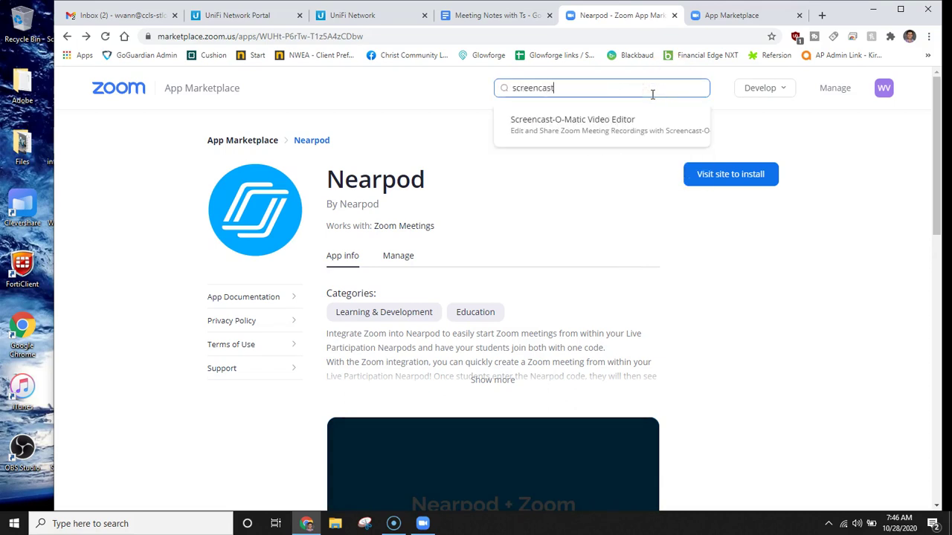
{"action": "key", "text": "Return"}
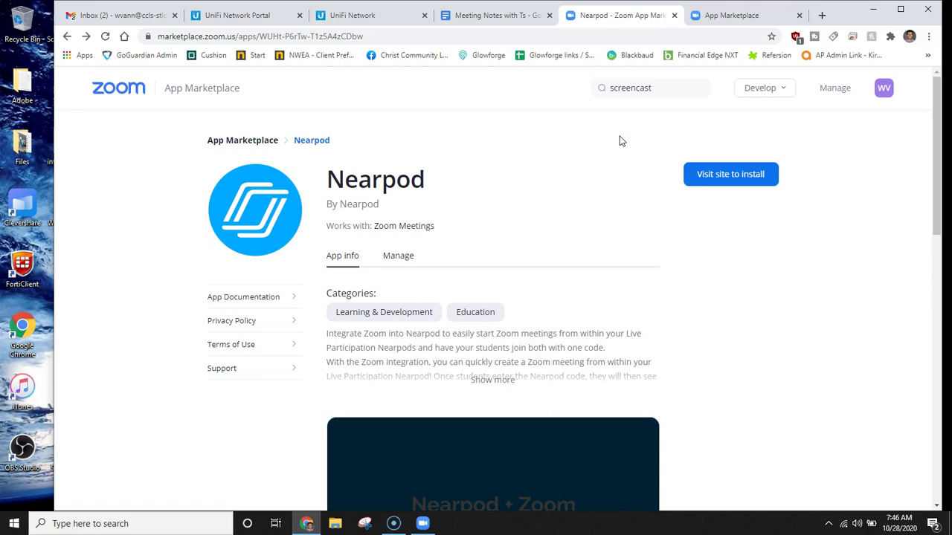
{"action": "left_click", "coordinate": [657, 89]}
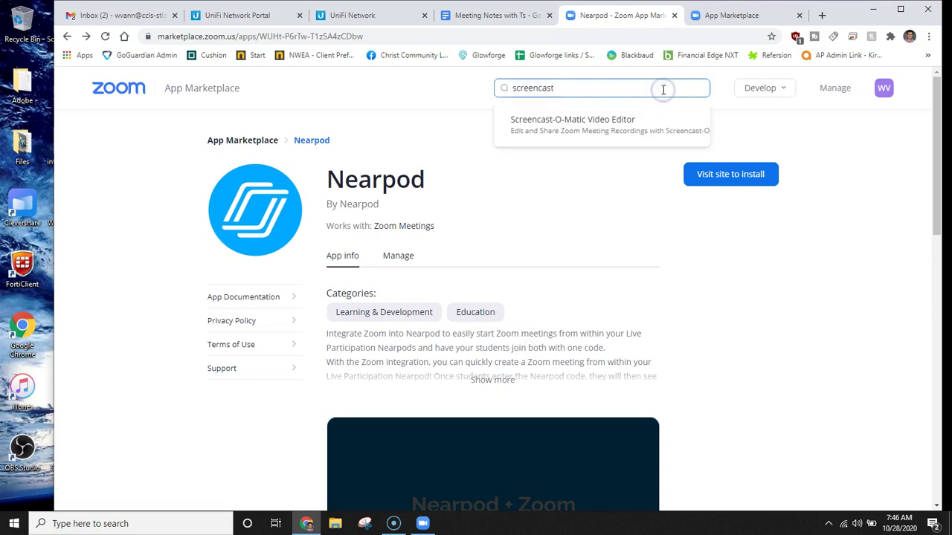
{"action": "left_click", "coordinate": [655, 115]}
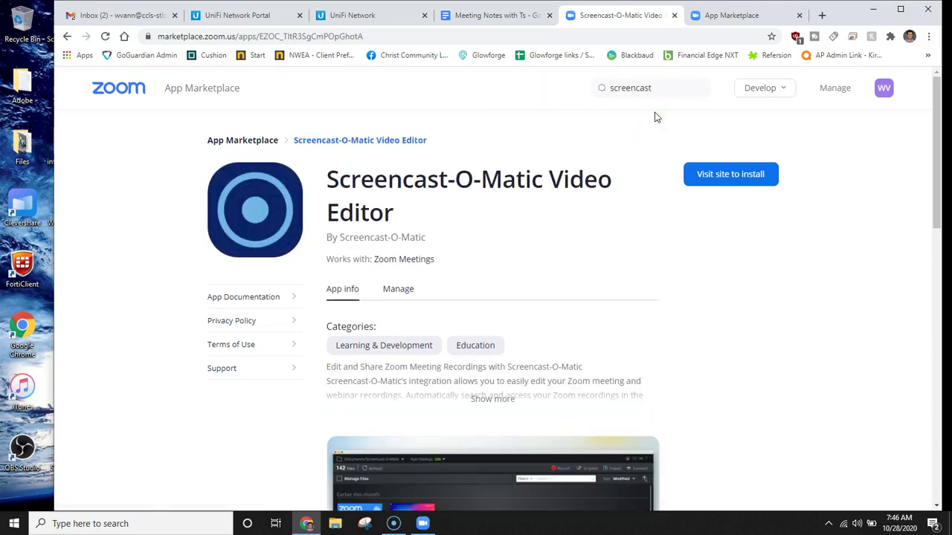
View Screencast-O-Matic's Zoom integration install site, and return to the App Marketplace page listing apps from all categories
{"action": "left_click", "coordinate": [706, 276]}
{"action": "left_click", "coordinate": [716, 182]}
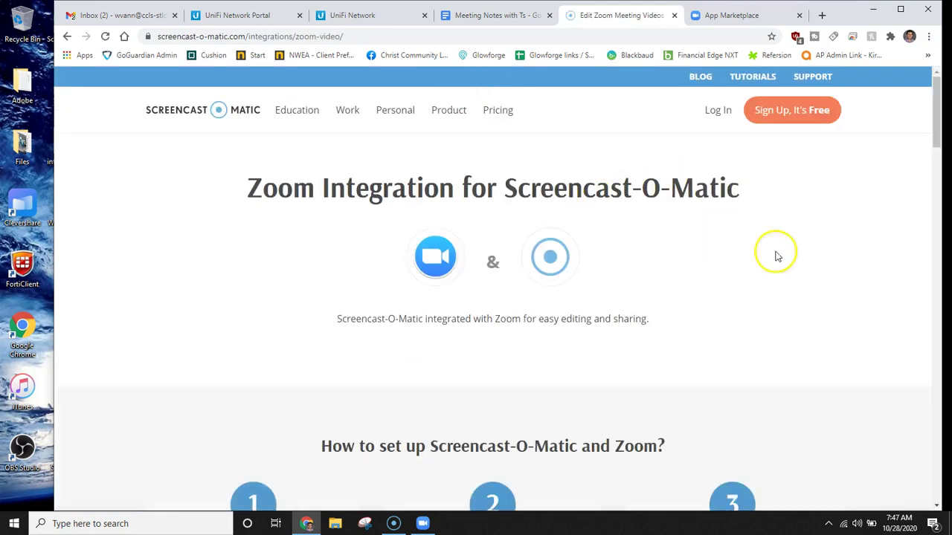
{"action": "left_click_drag", "start_coordinate": [935, 119], "coordinate": [934, 84]}
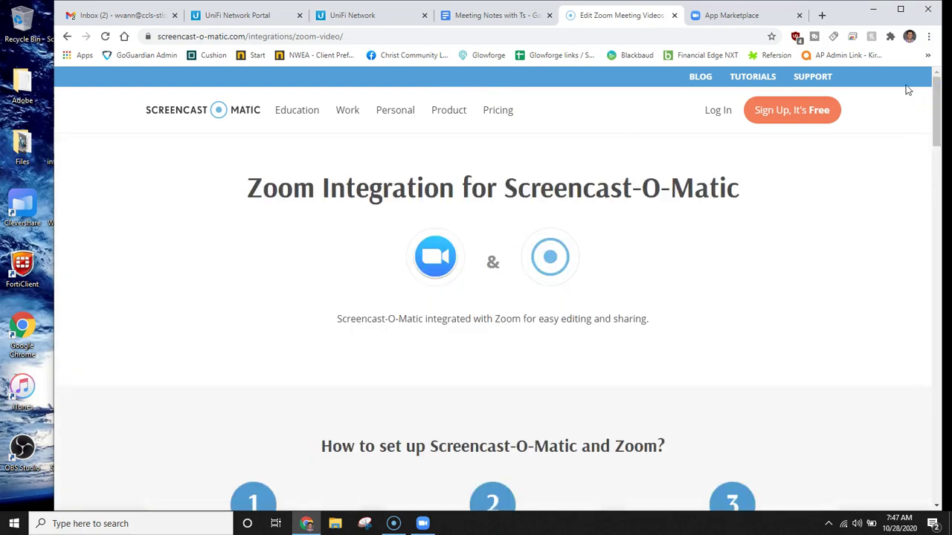
{"action": "left_click", "coordinate": [758, 18]}
{"action": "mouse_move", "coordinate": [742, 280]}
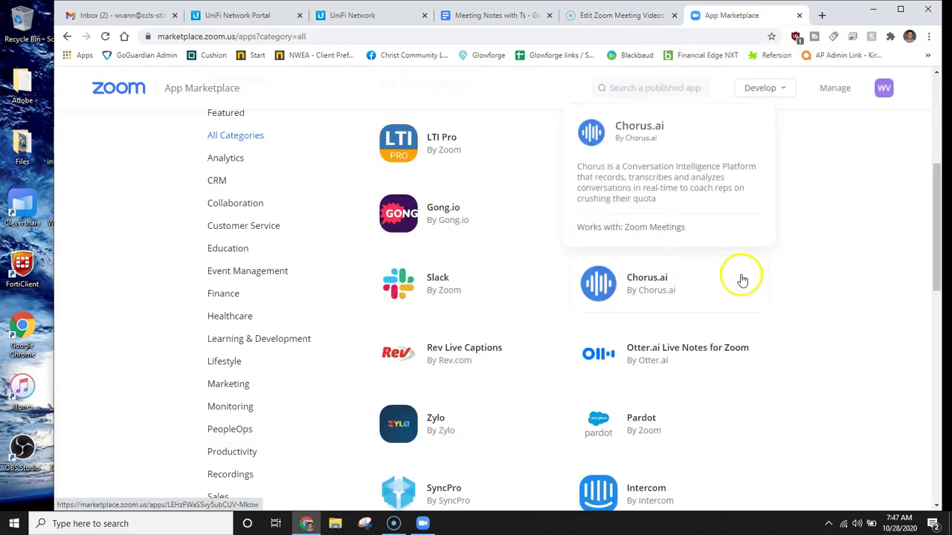